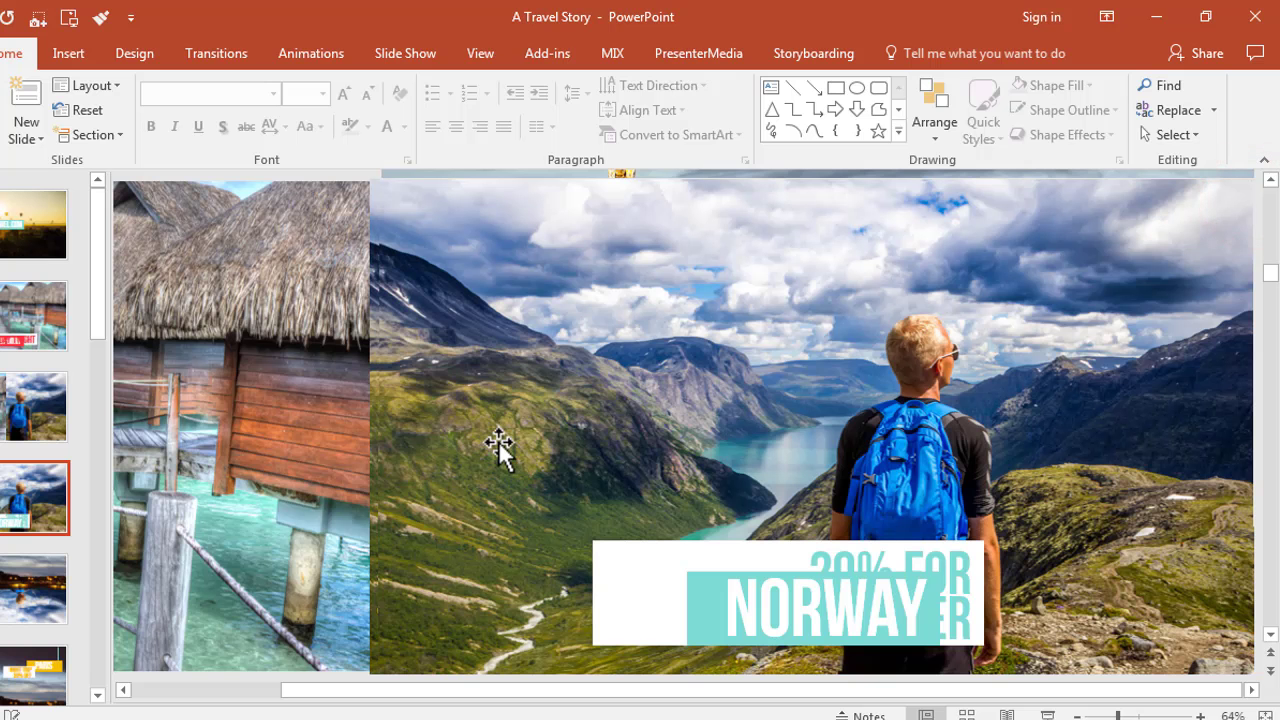
# Go to the Bora Bora slide (slide 2) and reposition the slide view horizontally
pyautogui.scroll(-2, 515, 443)
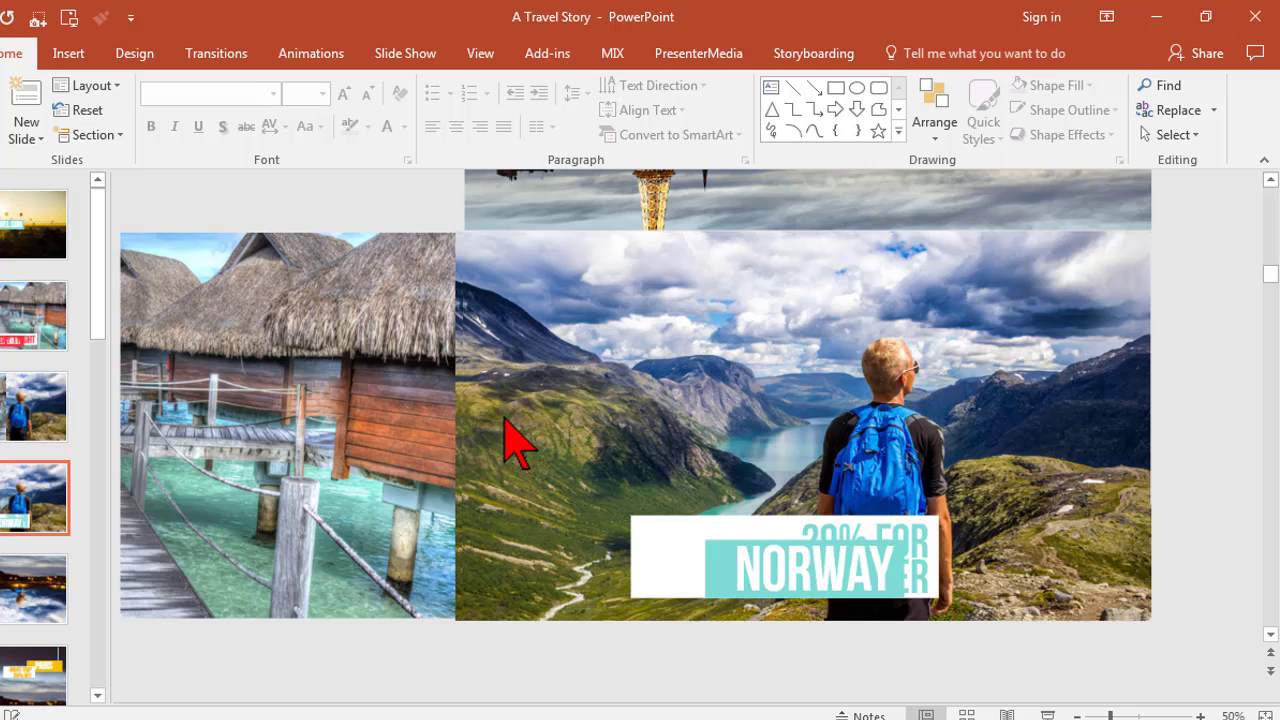
pyautogui.click(5, 310)
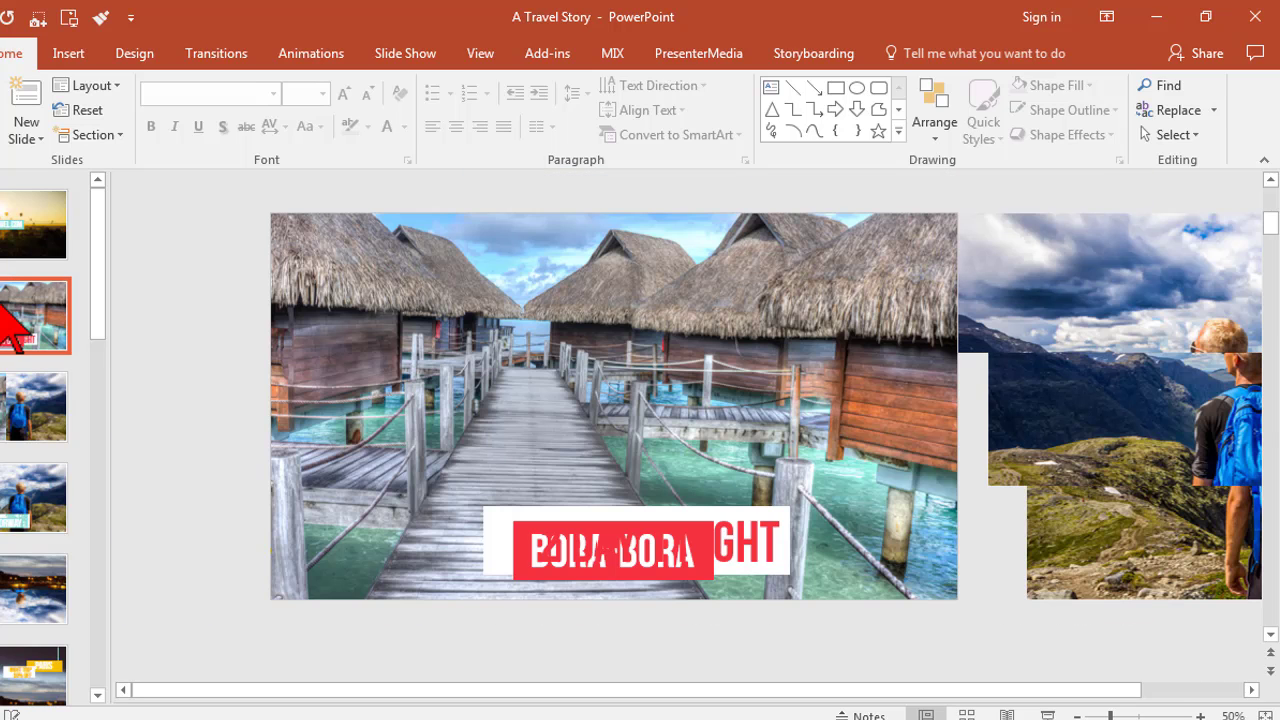
pyautogui.click(534, 688)
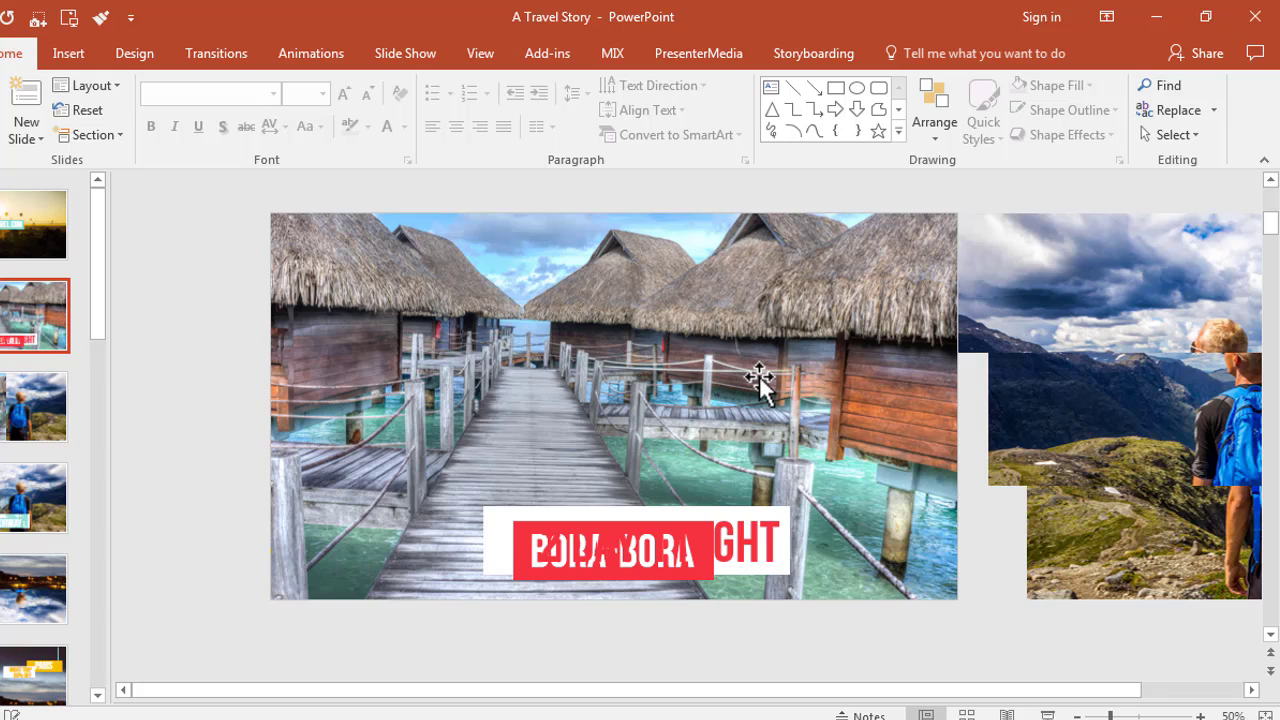
pyautogui.click(653, 688)
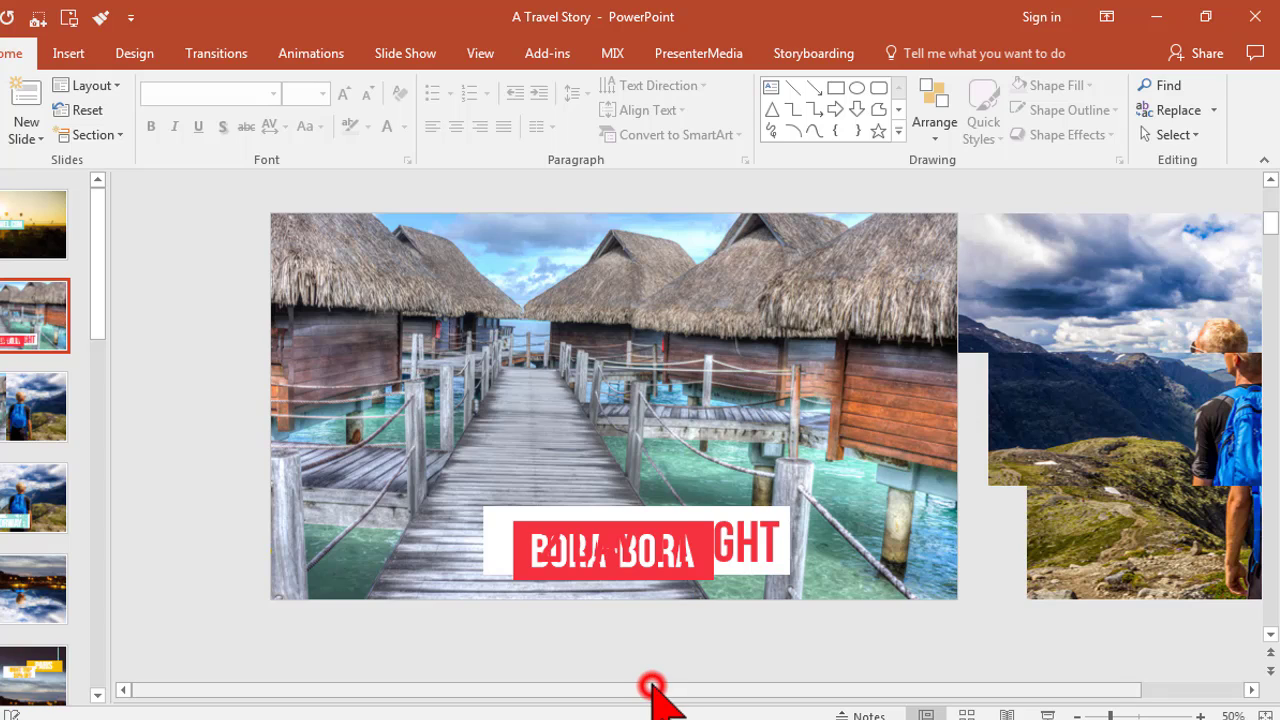
pyautogui.moveTo(653, 688); pyautogui.dragTo(755, 691)
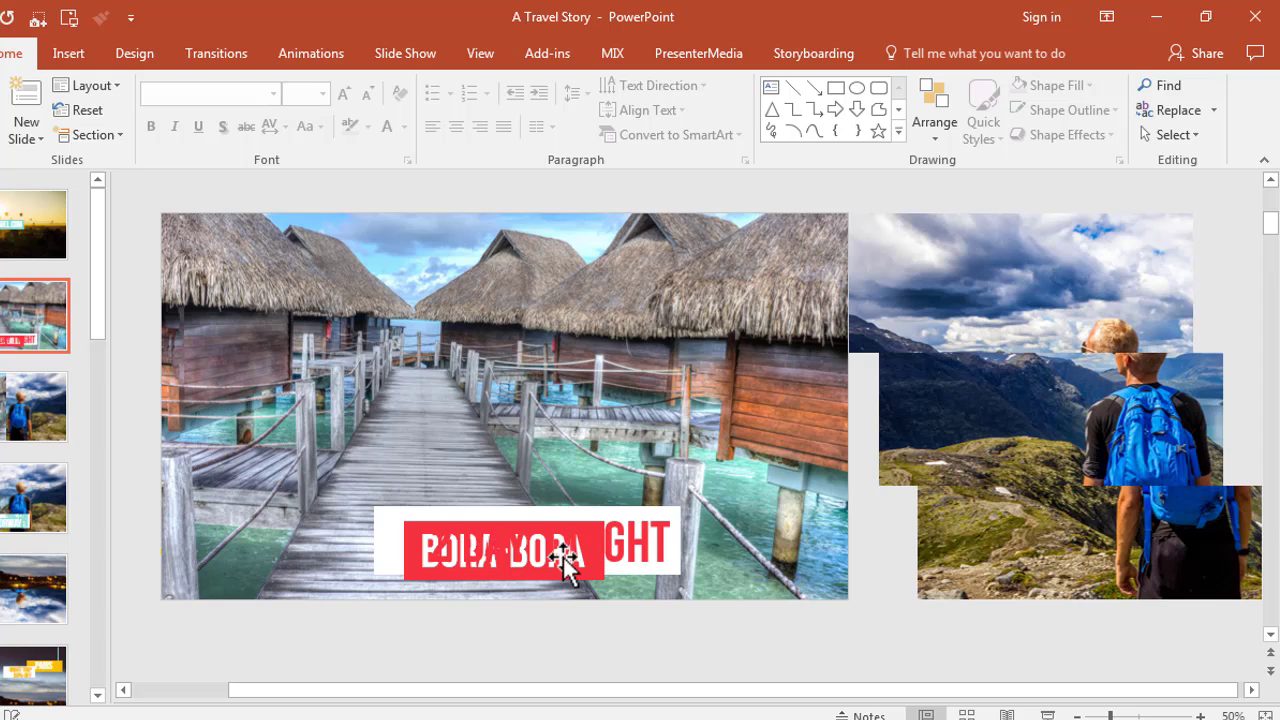
# Select the overlapping right half of the Bora Bora hut picture
pyautogui.click(476, 322)
pyautogui.click(642, 290)
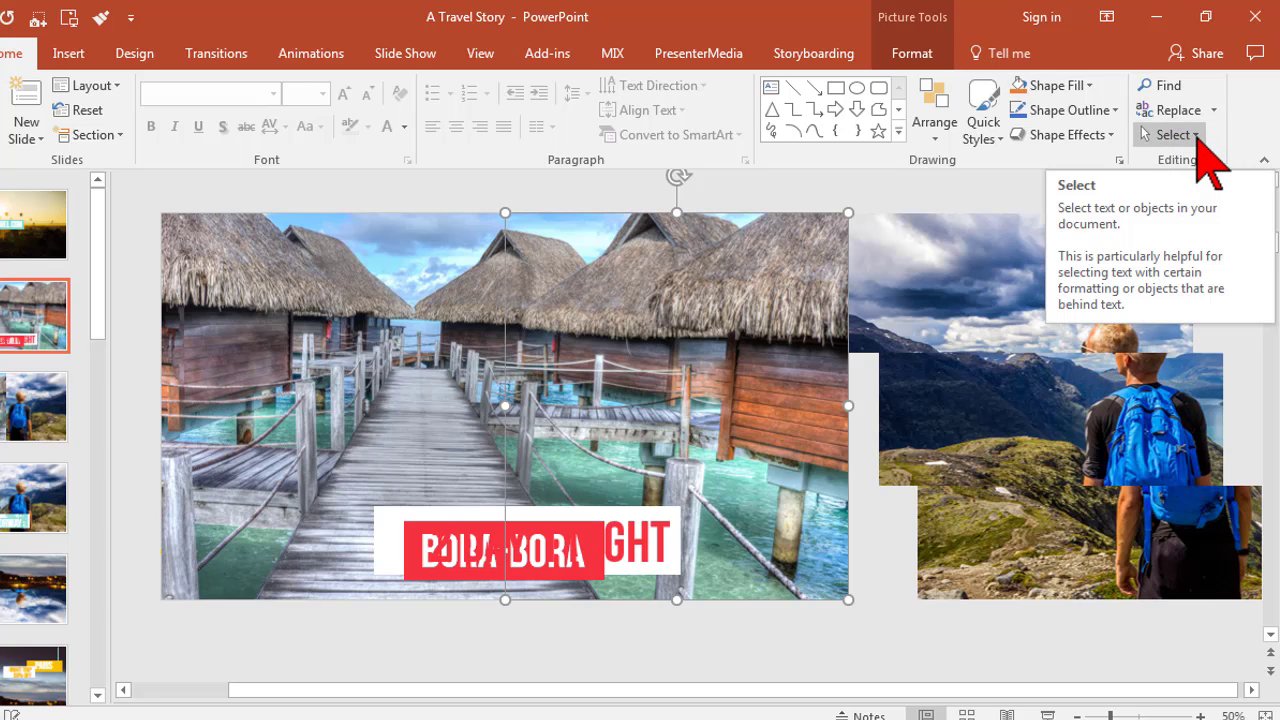
# Review the slide's objects in the Selection Pane from Home > Select, then close it
pyautogui.click(1190, 135)
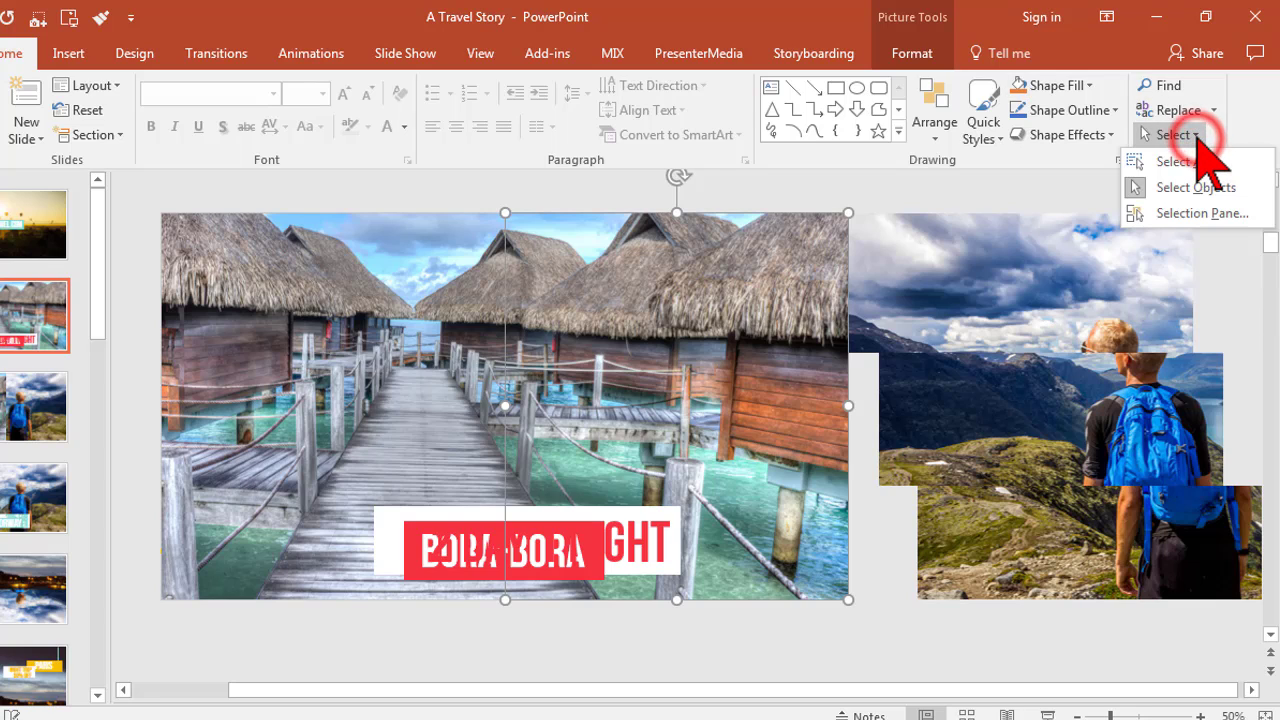
pyautogui.click(1190, 213)
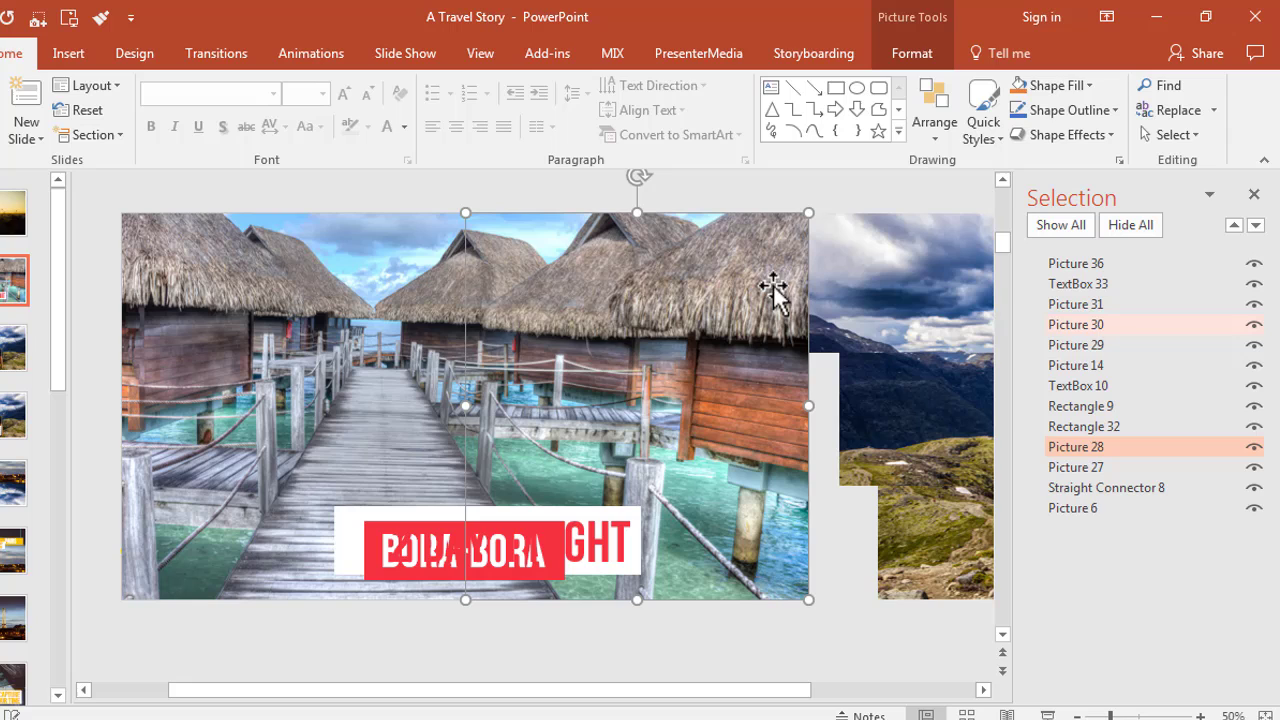
pyautogui.click(1254, 195)
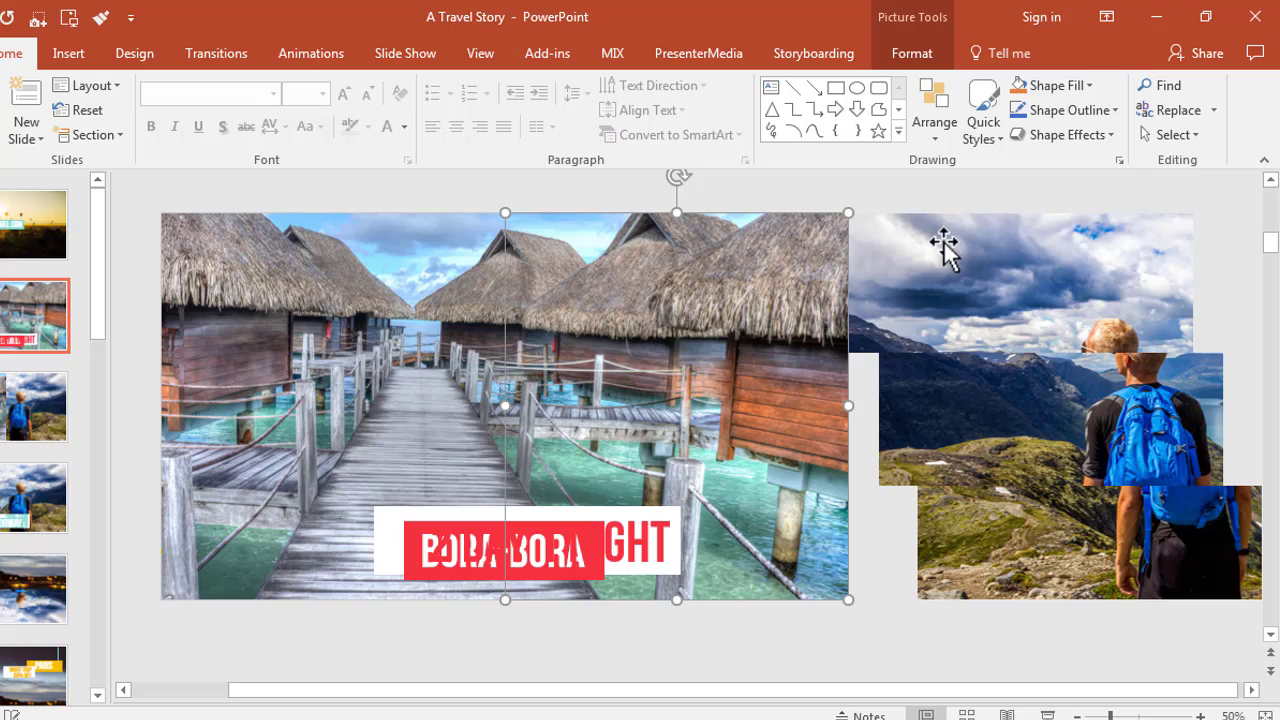
# Select the left hut slice, check the Format Selection Pane, and move it over the right half
pyautogui.click(348, 300)
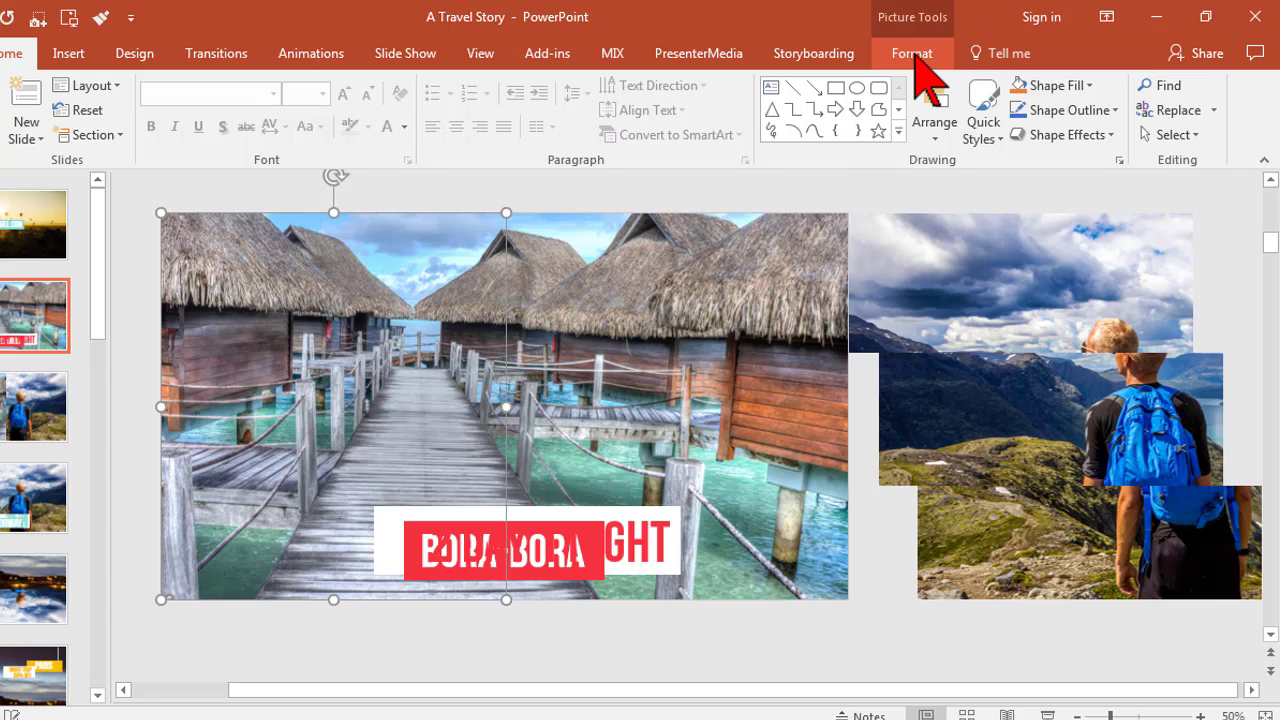
pyautogui.click(913, 55)
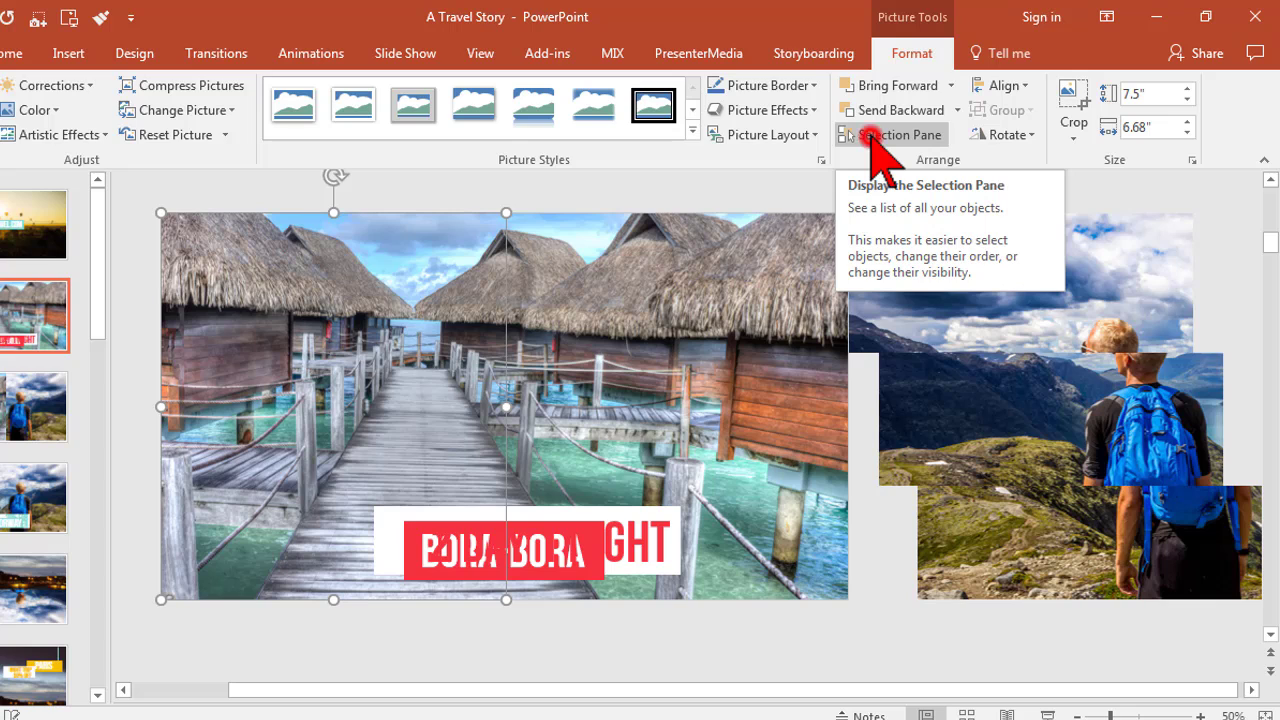
pyautogui.click(873, 140)
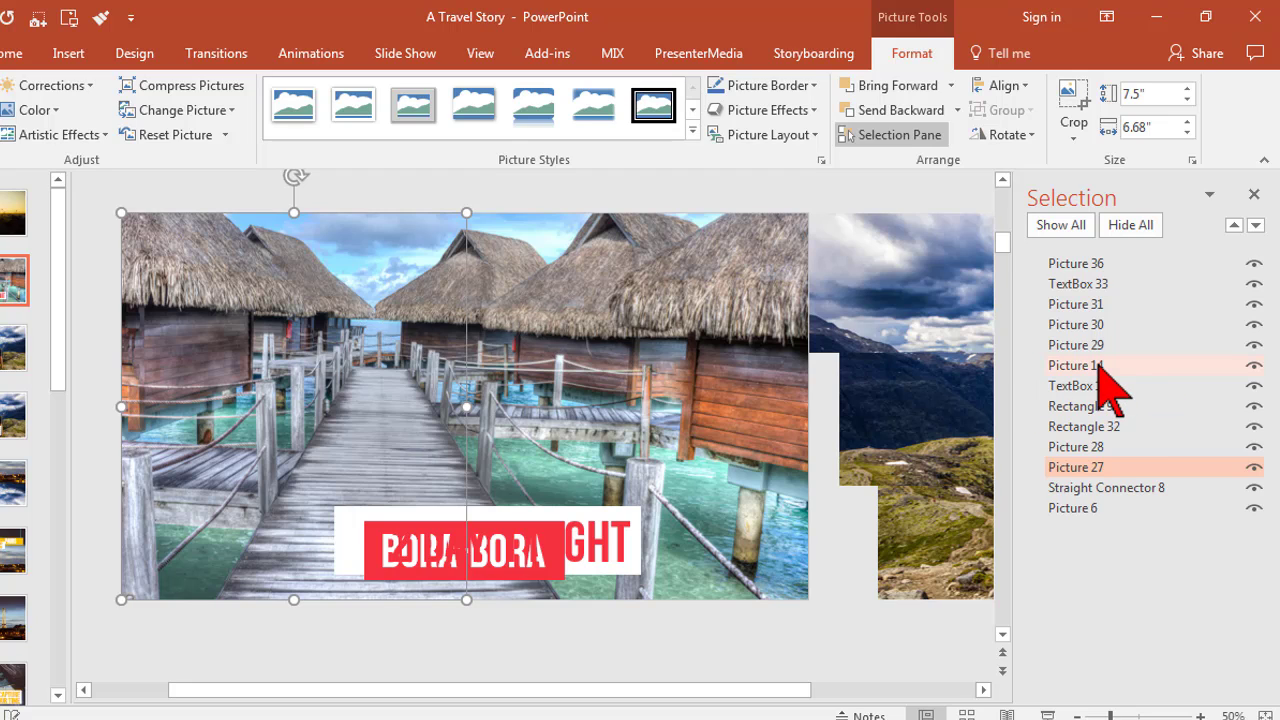
pyautogui.click(1254, 195)
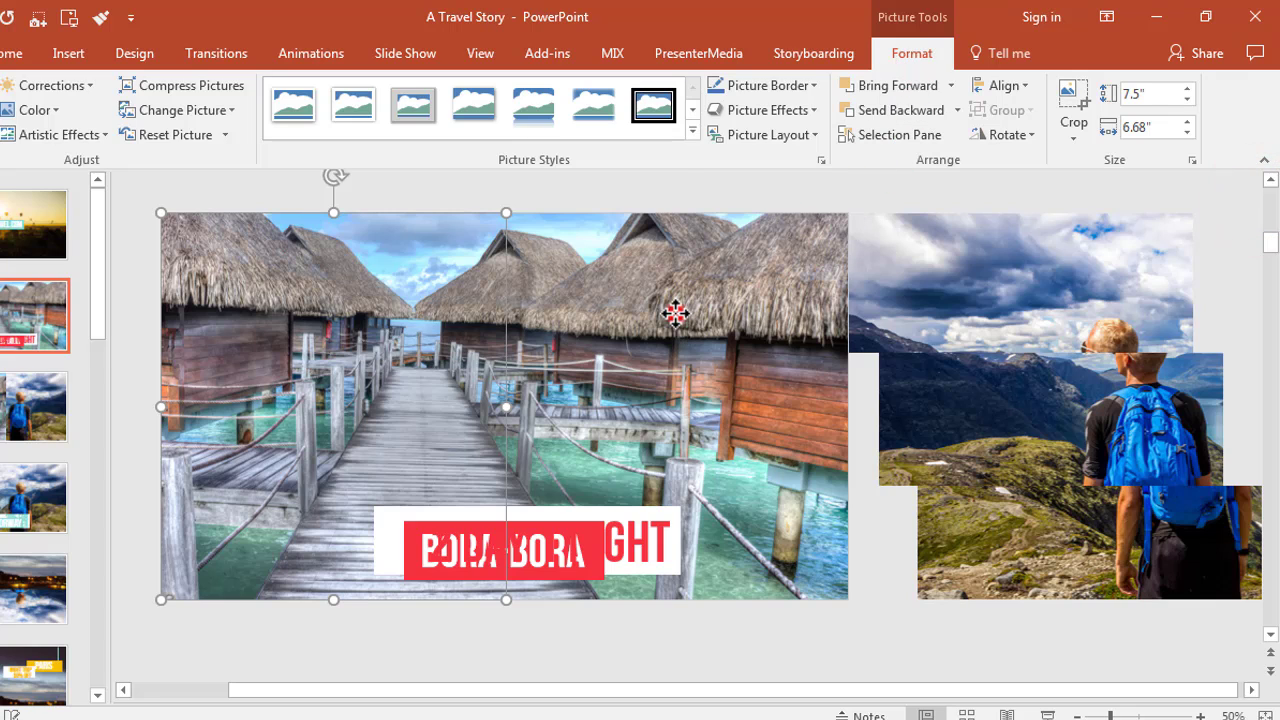
pyautogui.moveTo(675, 313); pyautogui.dragTo(674, 310)
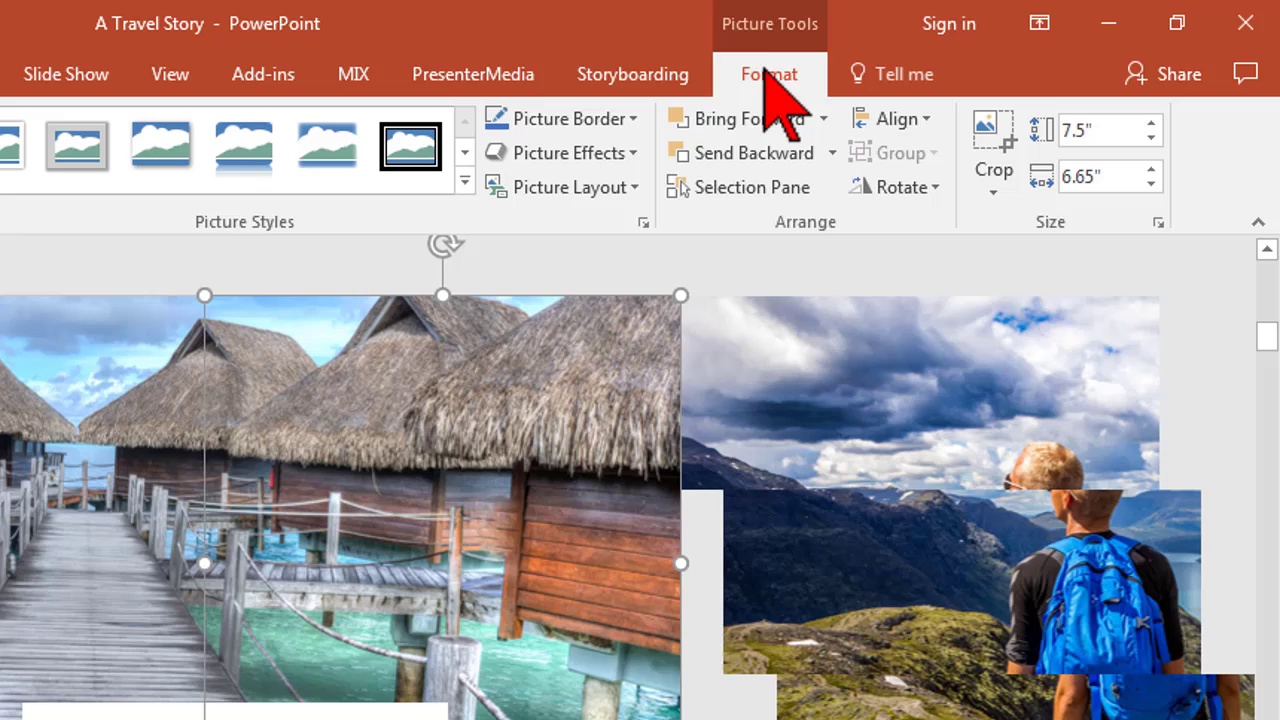
# Add the Format tab's Selection Pane command to the Quick Access Toolbar
pyautogui.click(767, 70)
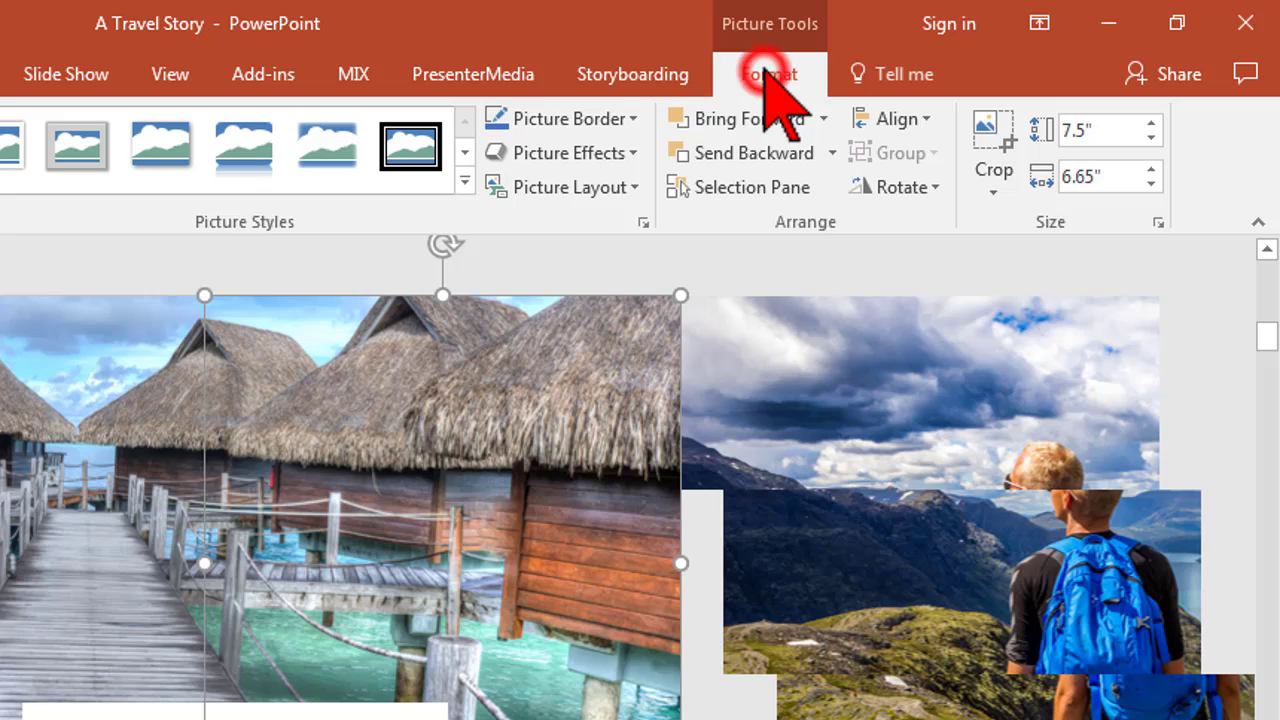
pyautogui.rightClick(729, 192)
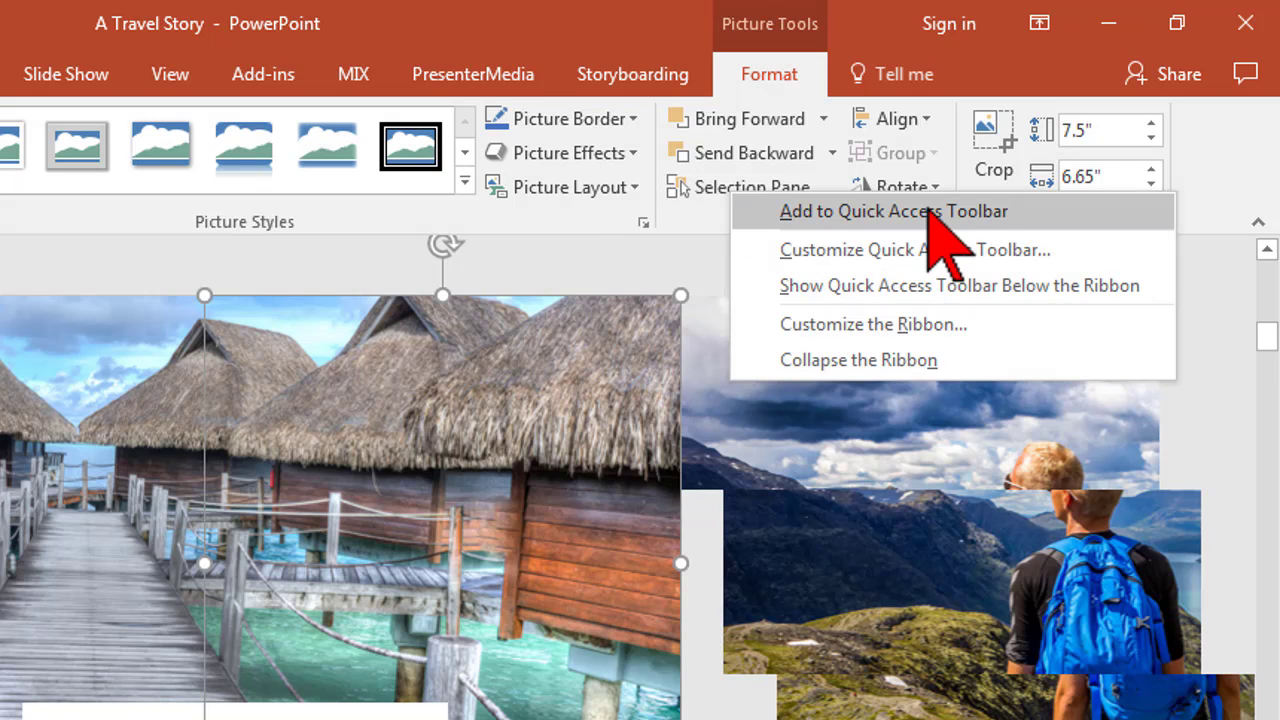
pyautogui.click(978, 211)
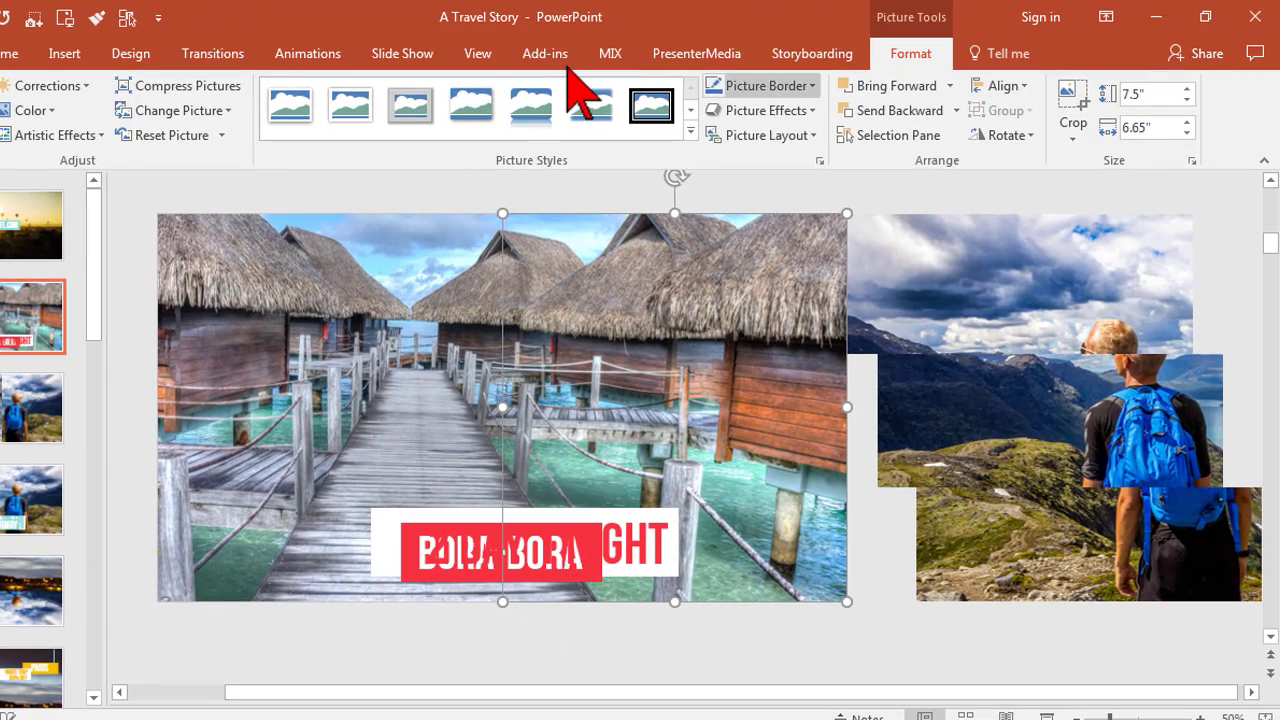
pyautogui.click(12, 53)
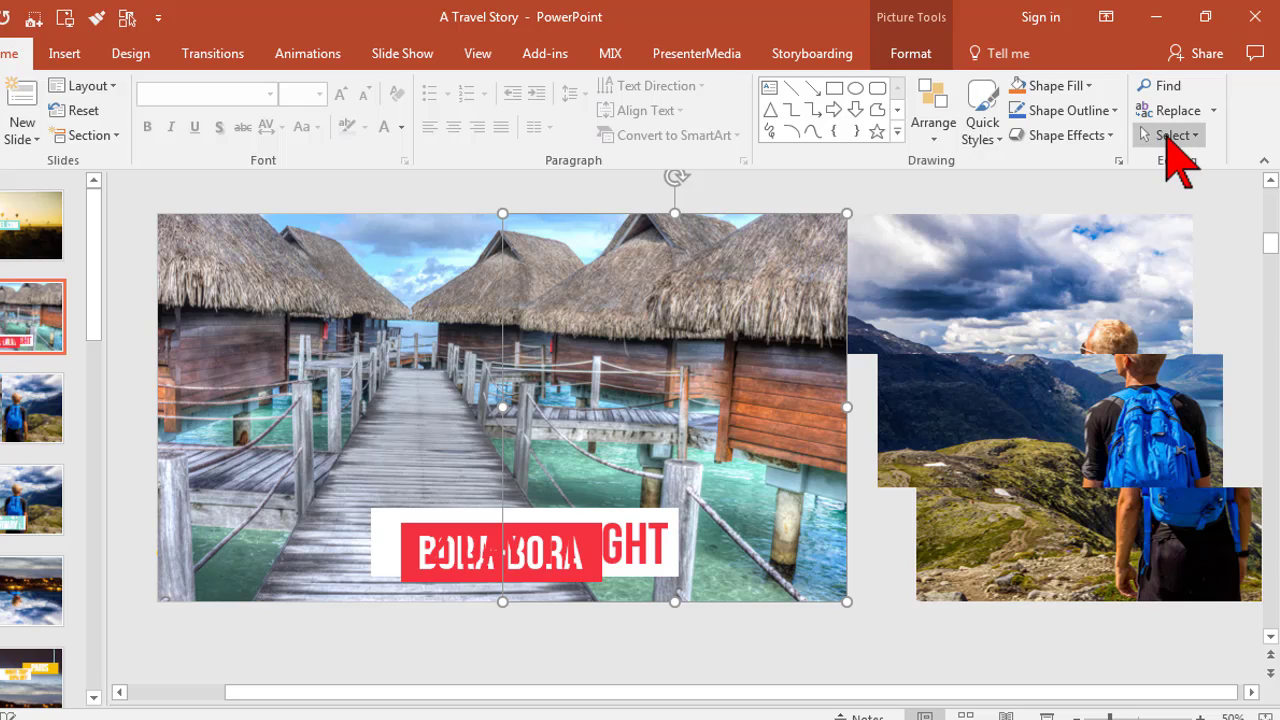
pyautogui.click(1166, 136)
pyautogui.click(753, 18)
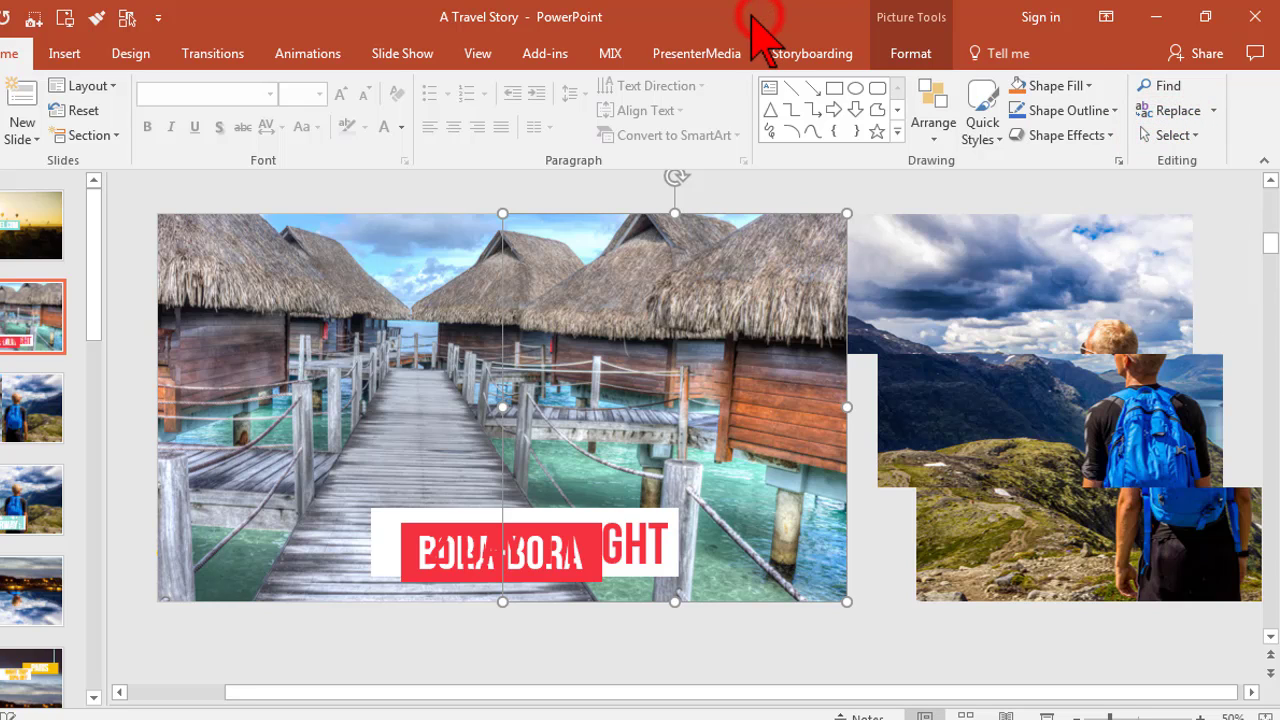
pyautogui.click(393, 300)
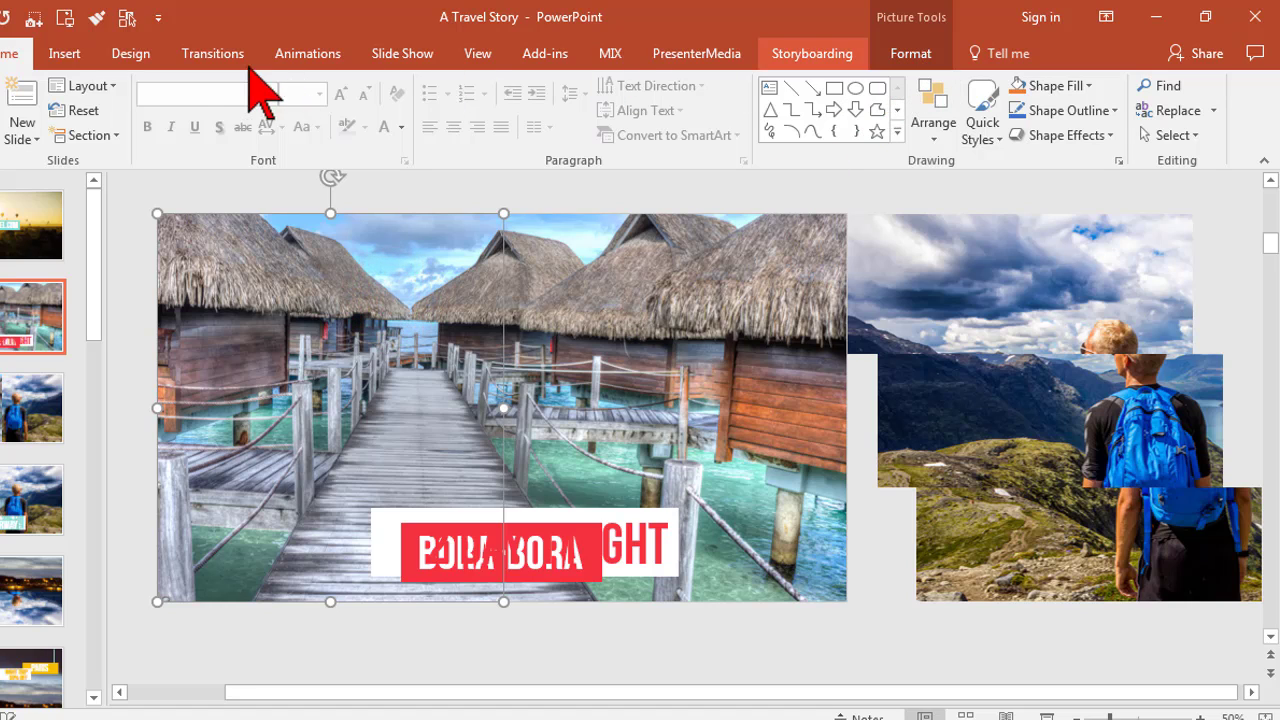
pyautogui.click(126, 17)
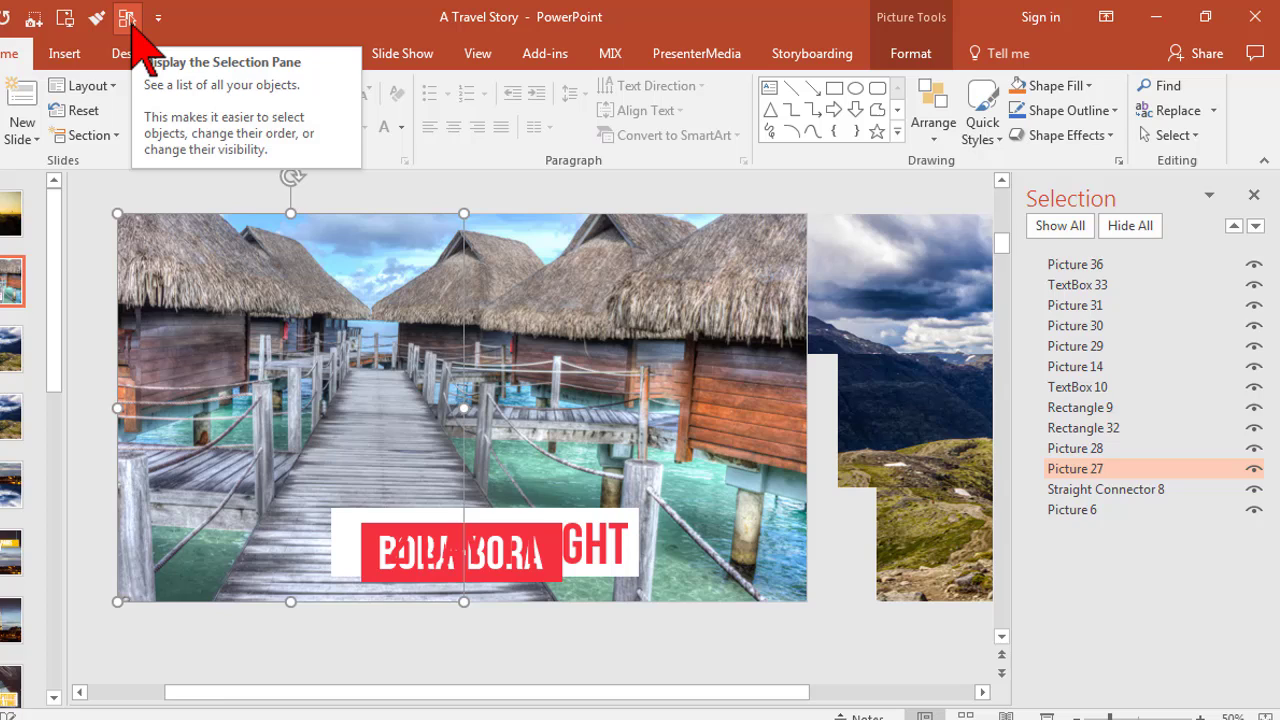
pyautogui.click(126, 17)
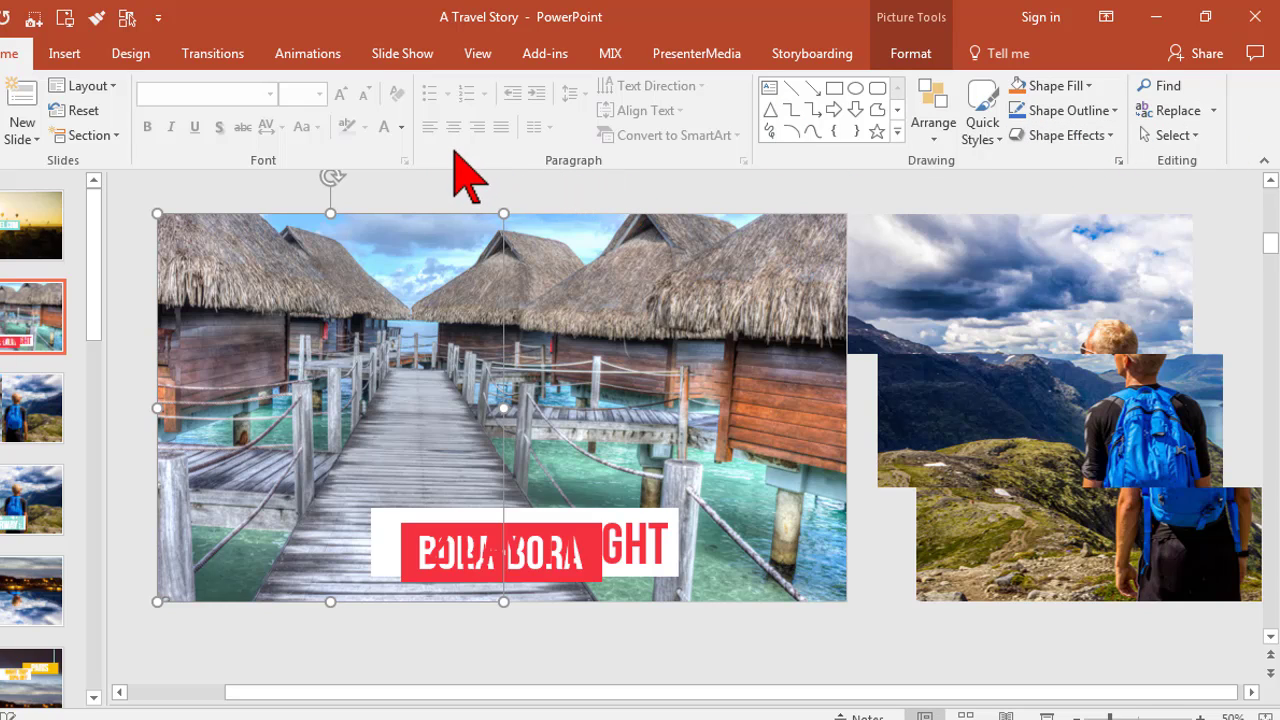
# Show the Animation Pane from the Animations tab, resize it, and briefly preview the animations
pyautogui.click(307, 55)
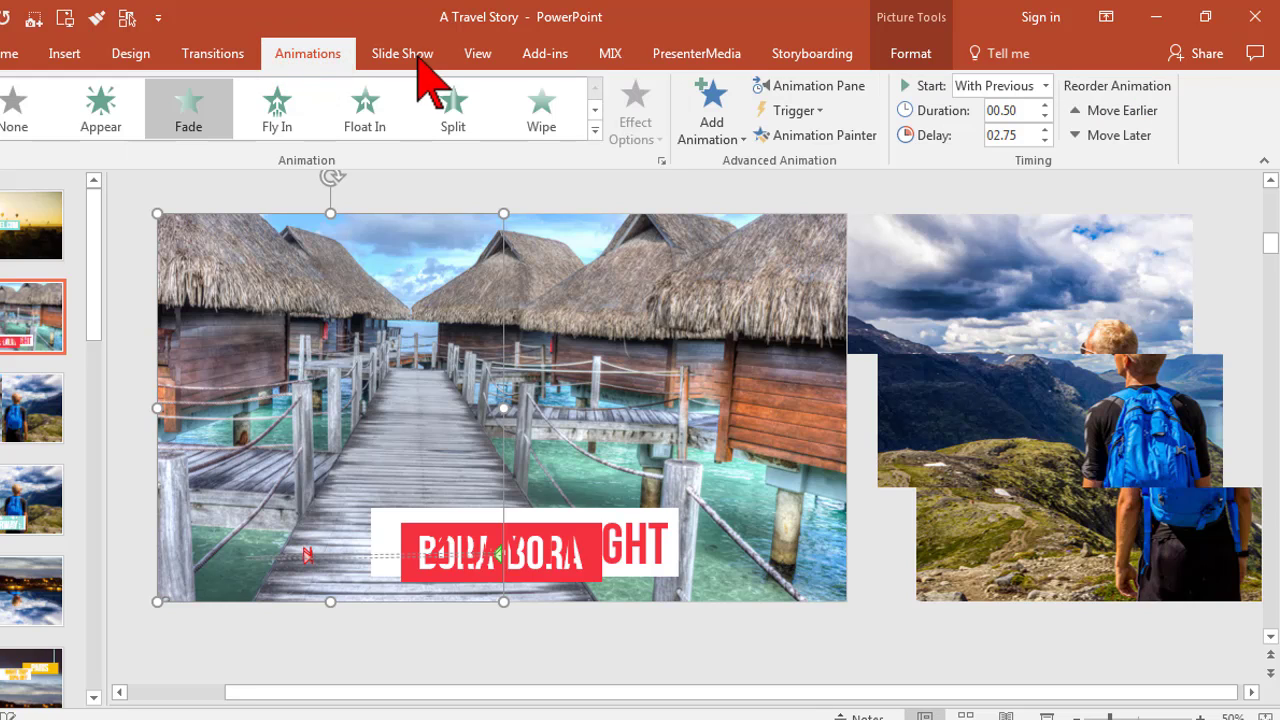
pyautogui.click(820, 88)
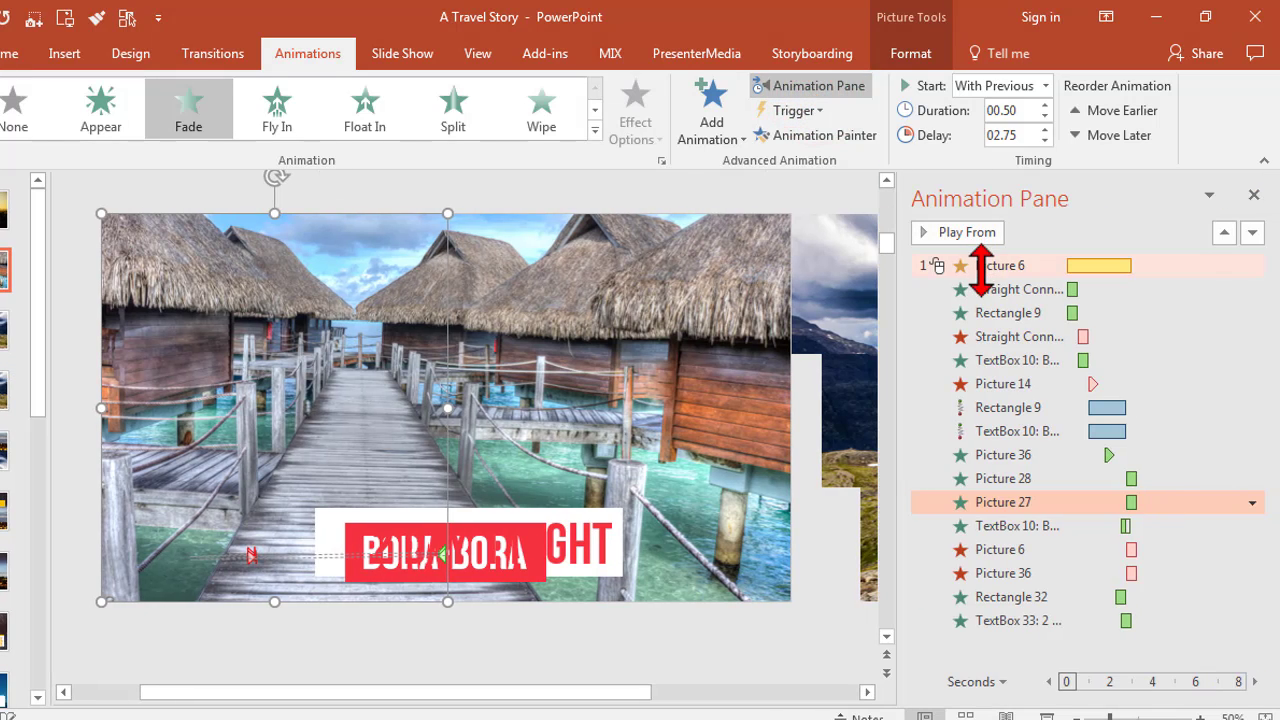
pyautogui.moveTo(995, 500); pyautogui.dragTo(997, 455)
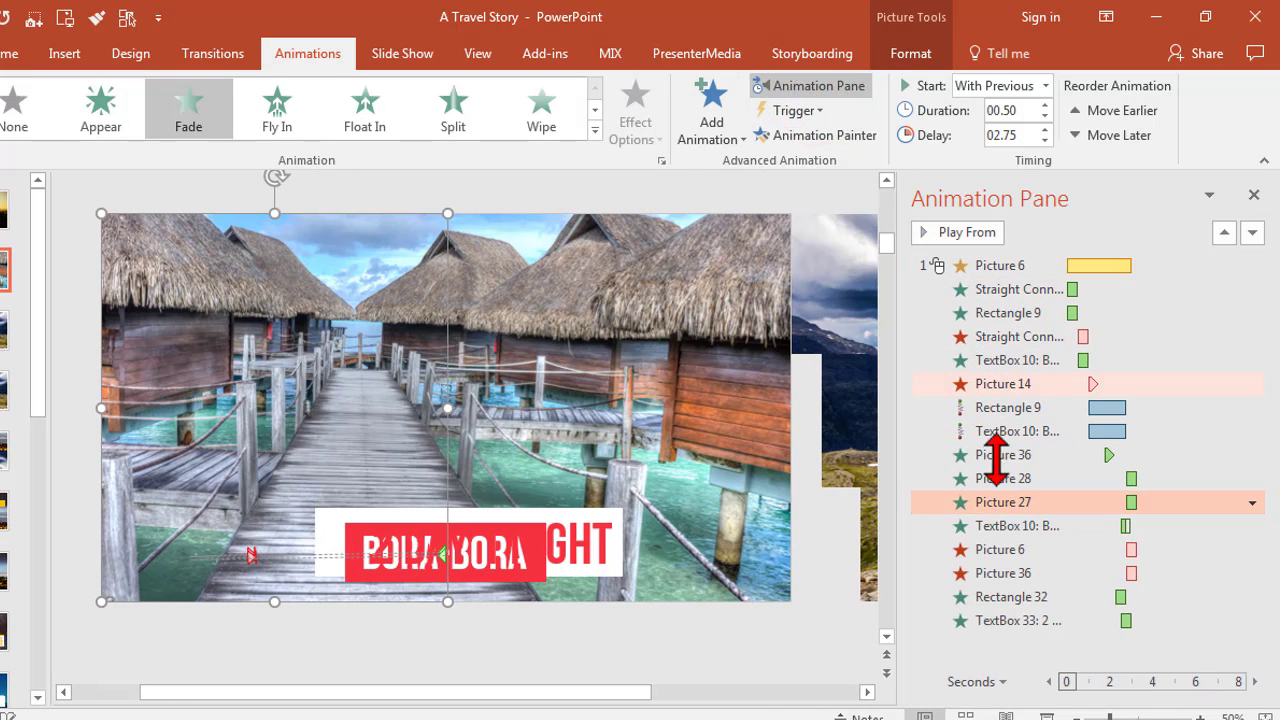
pyautogui.moveTo(1010, 556); pyautogui.dragTo(993, 358)
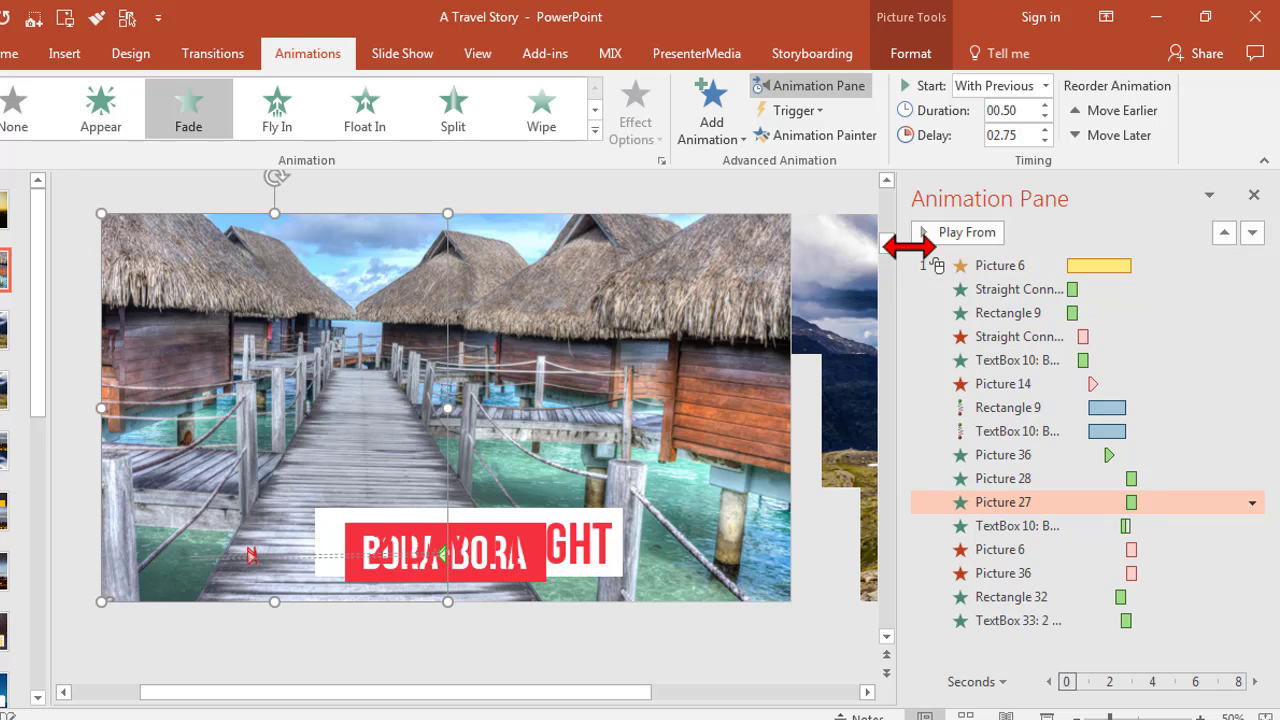
pyautogui.click(944, 233)
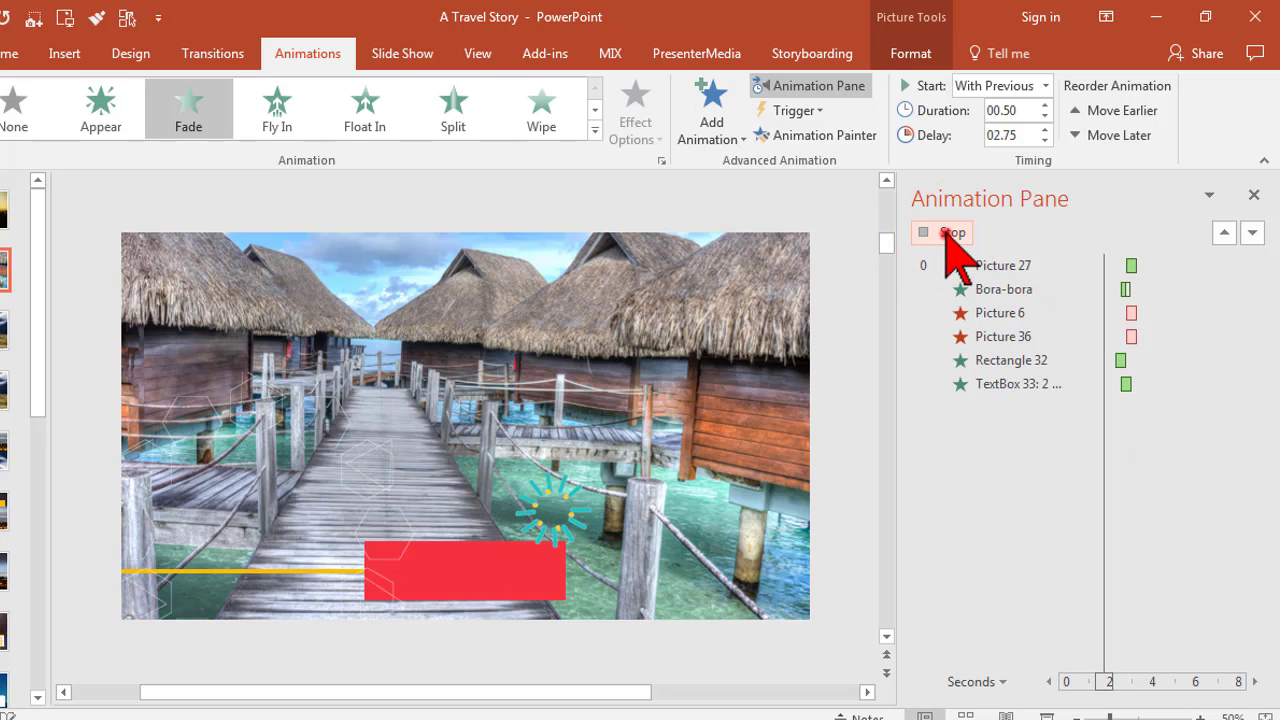
pyautogui.click(947, 236)
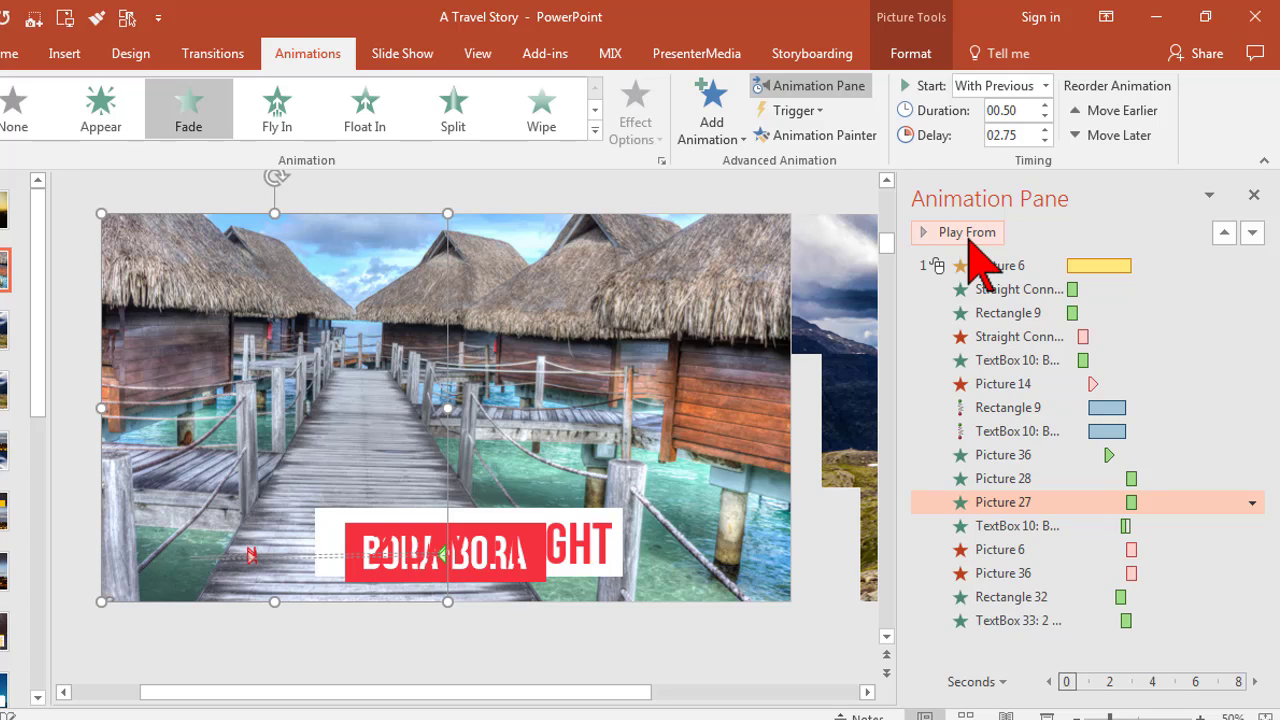
# Add Animation Pane to the Quick Access Toolbar, then close the Animation Pane
pyautogui.click(311, 48)
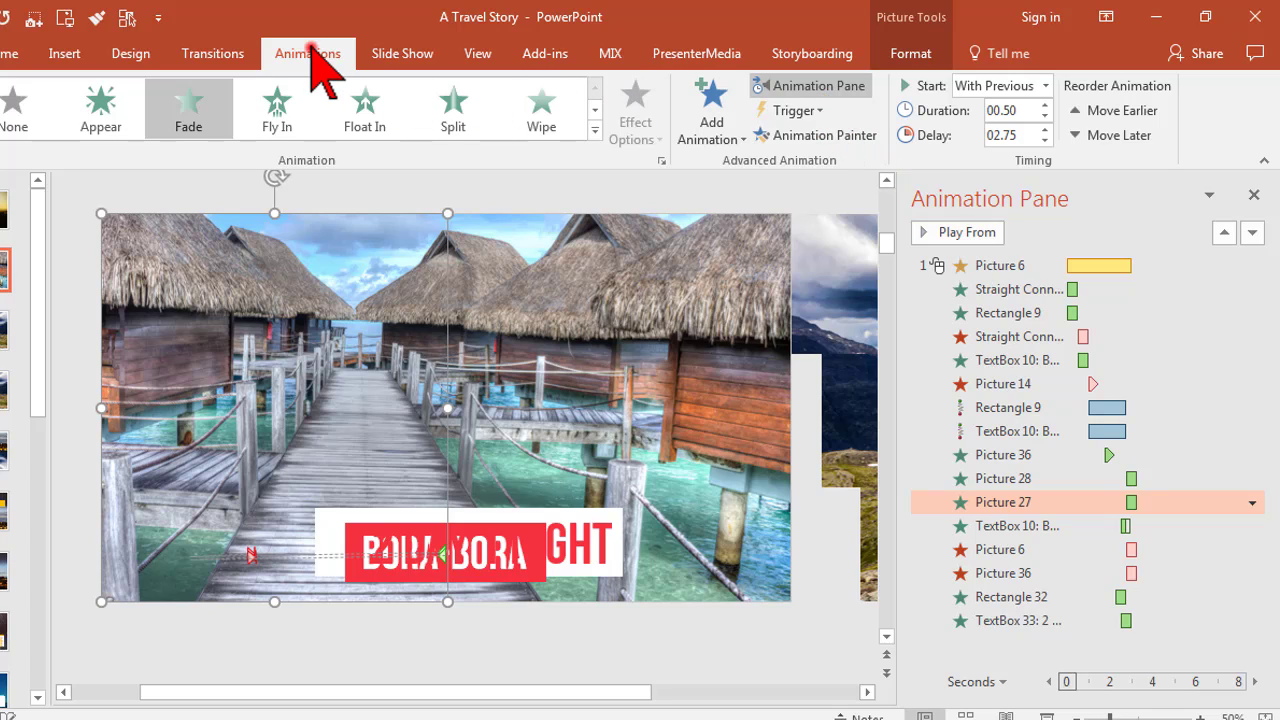
pyautogui.rightClick(845, 110)
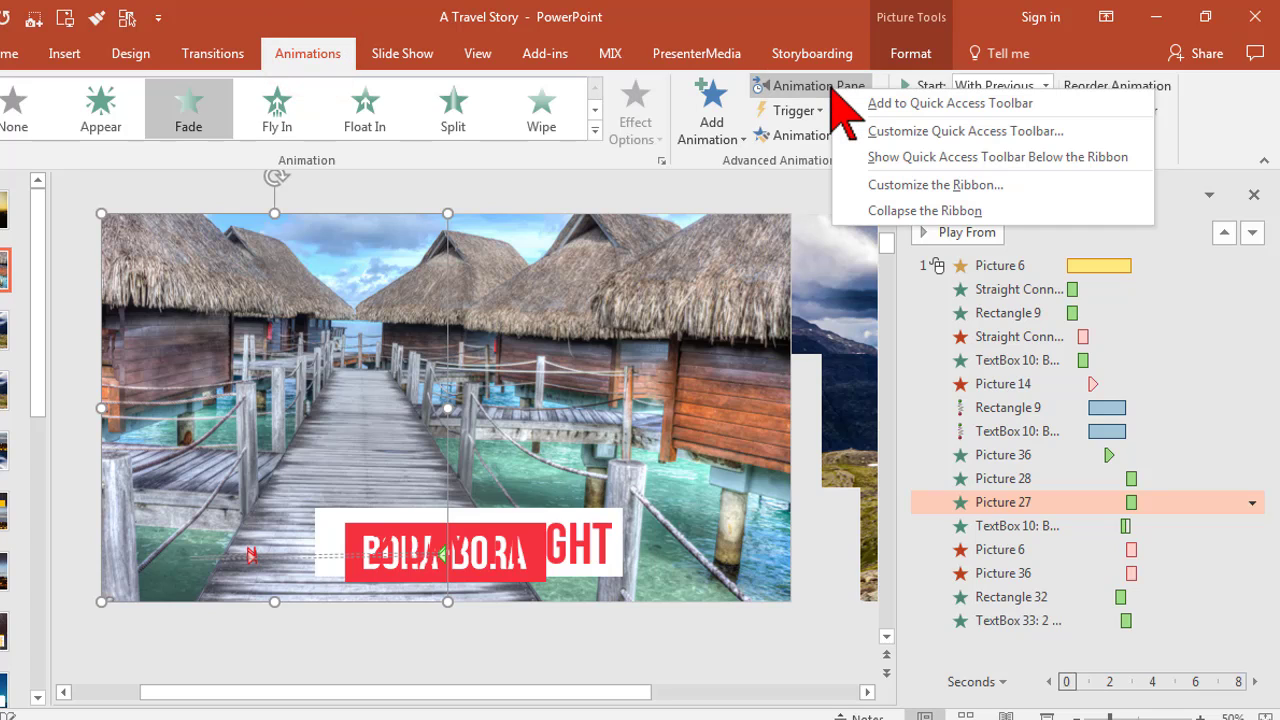
pyautogui.click(900, 103)
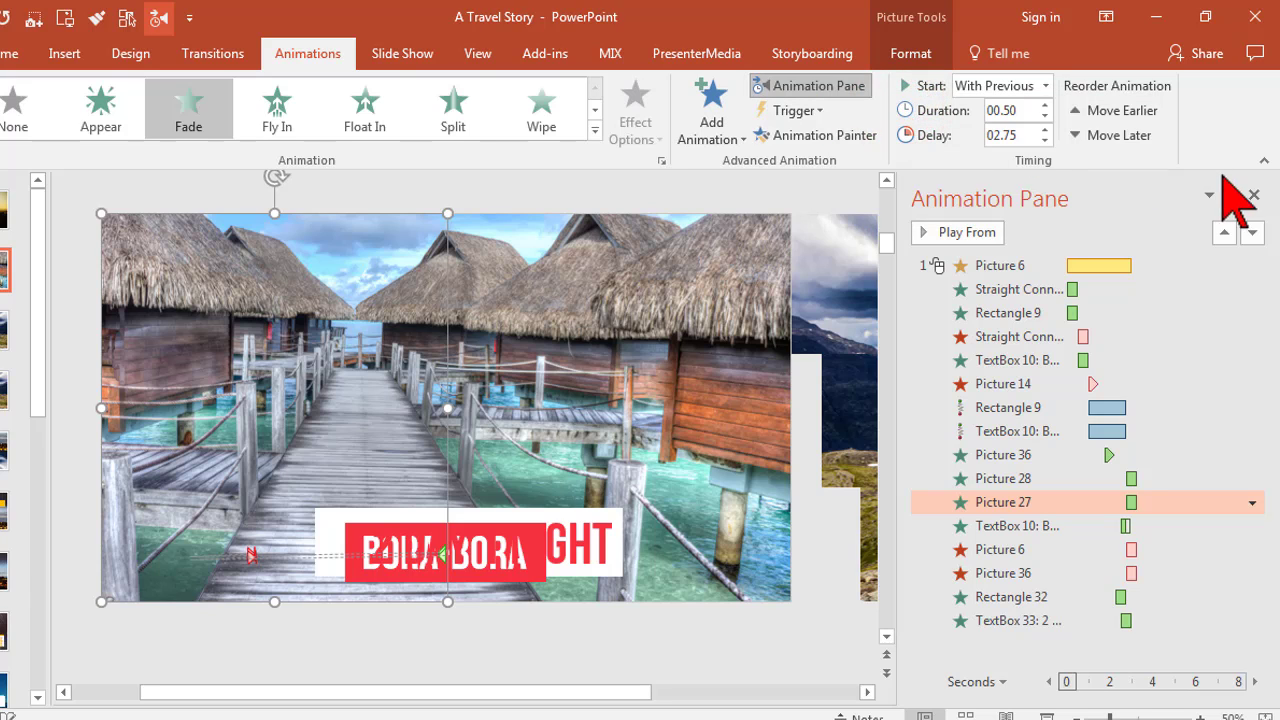
pyautogui.click(1258, 194)
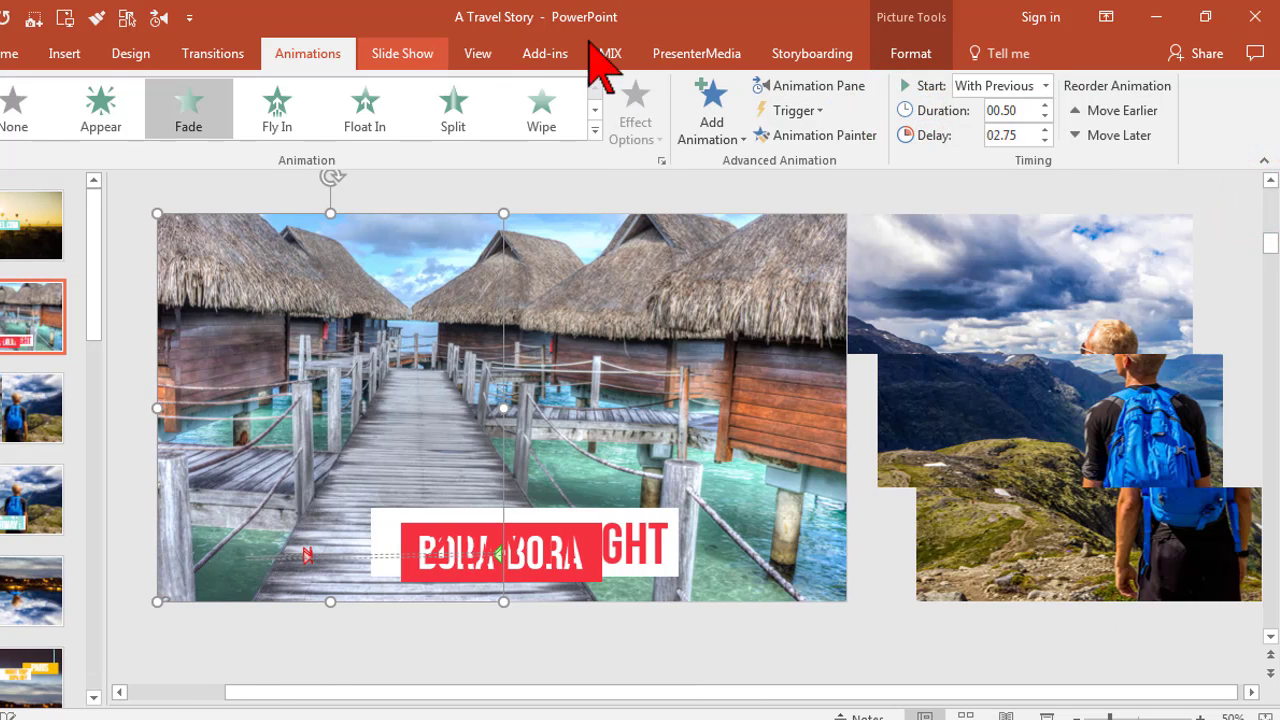
pyautogui.click(808, 53)
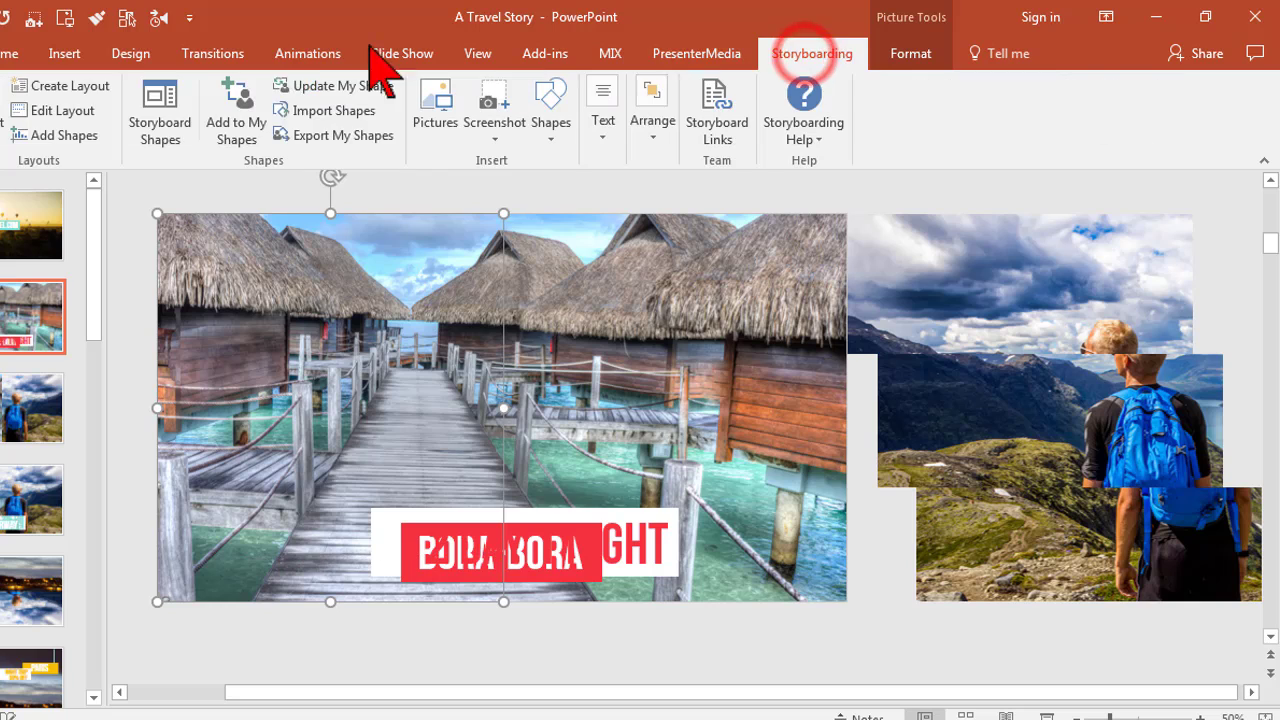
pyautogui.click(215, 53)
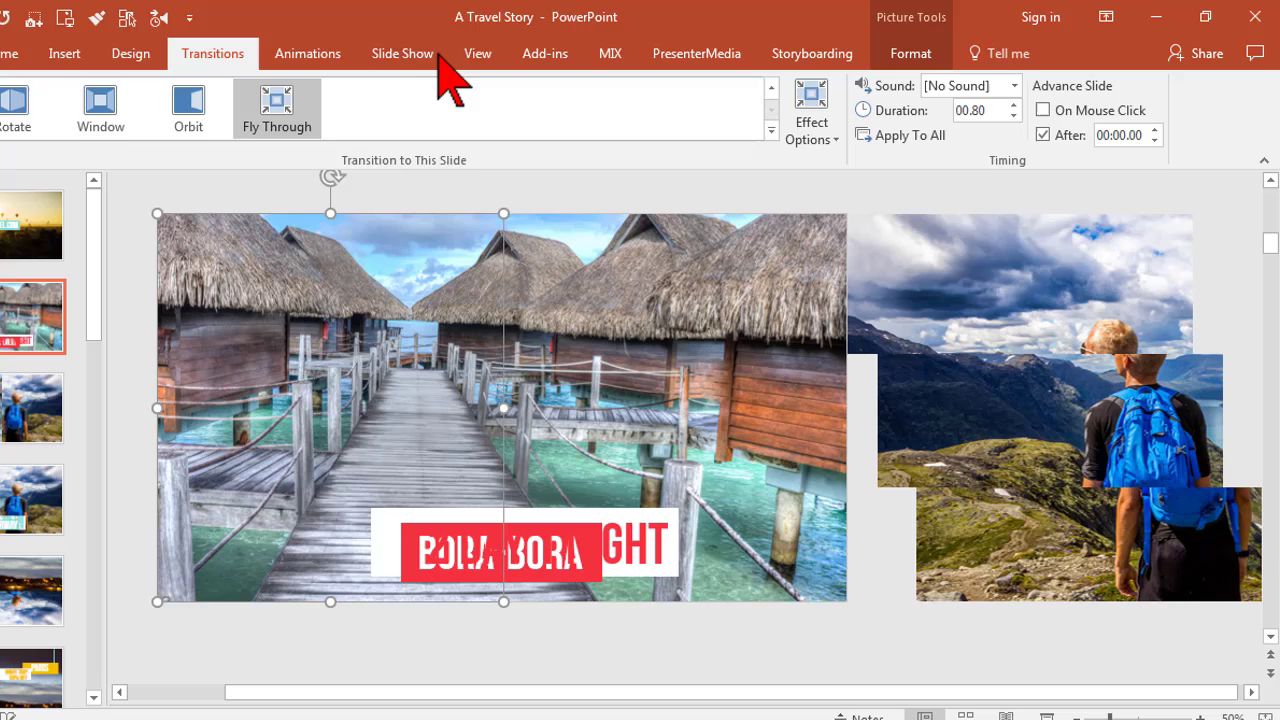
pyautogui.click(336, 53)
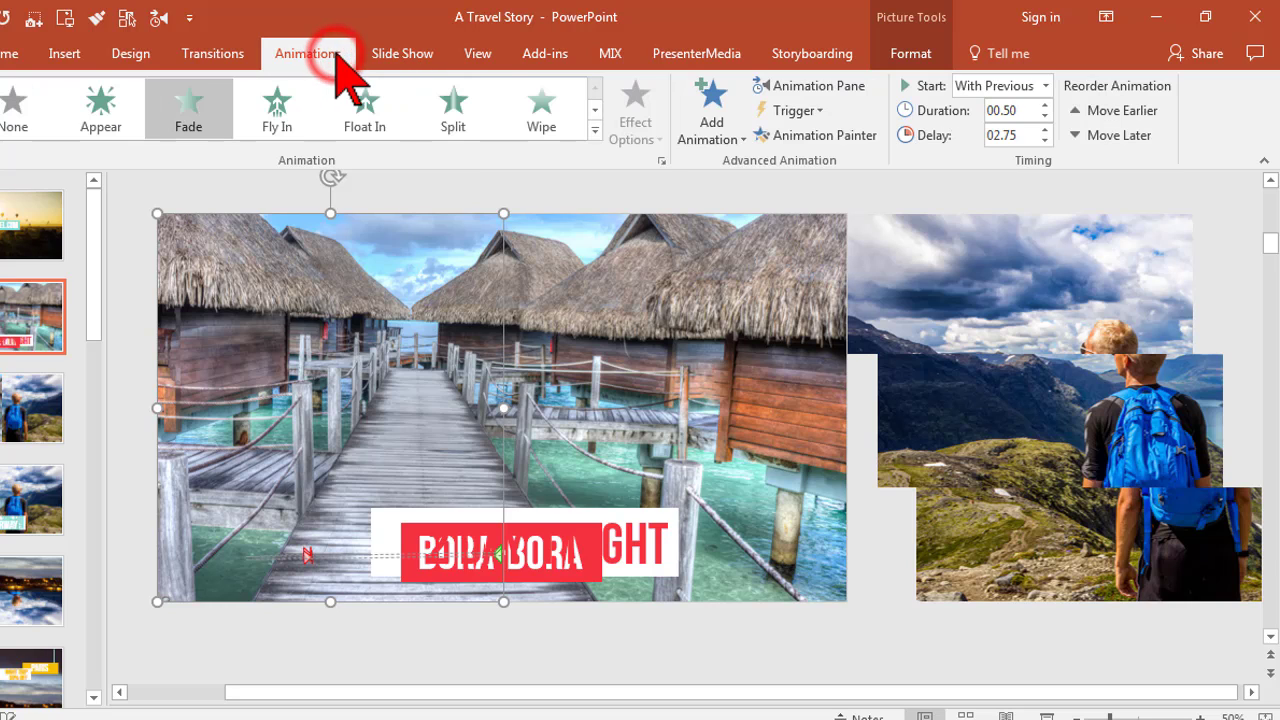
pyautogui.click(158, 17)
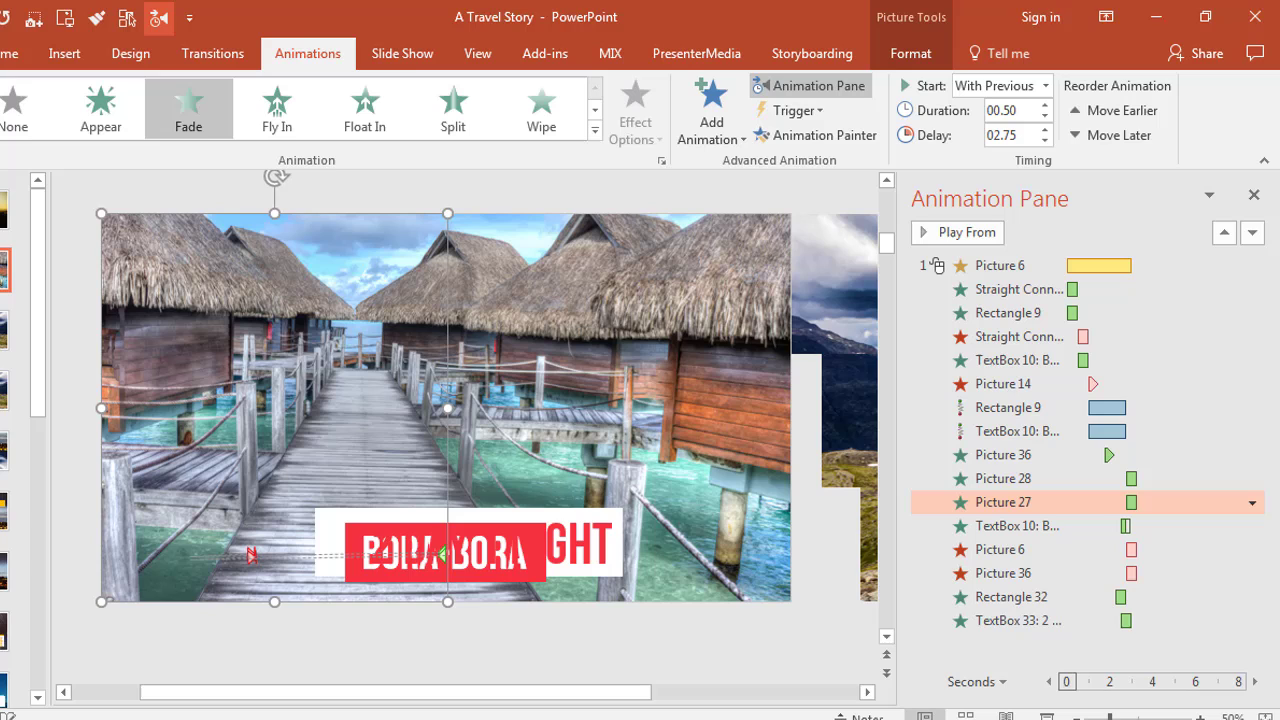
pyautogui.click(1253, 193)
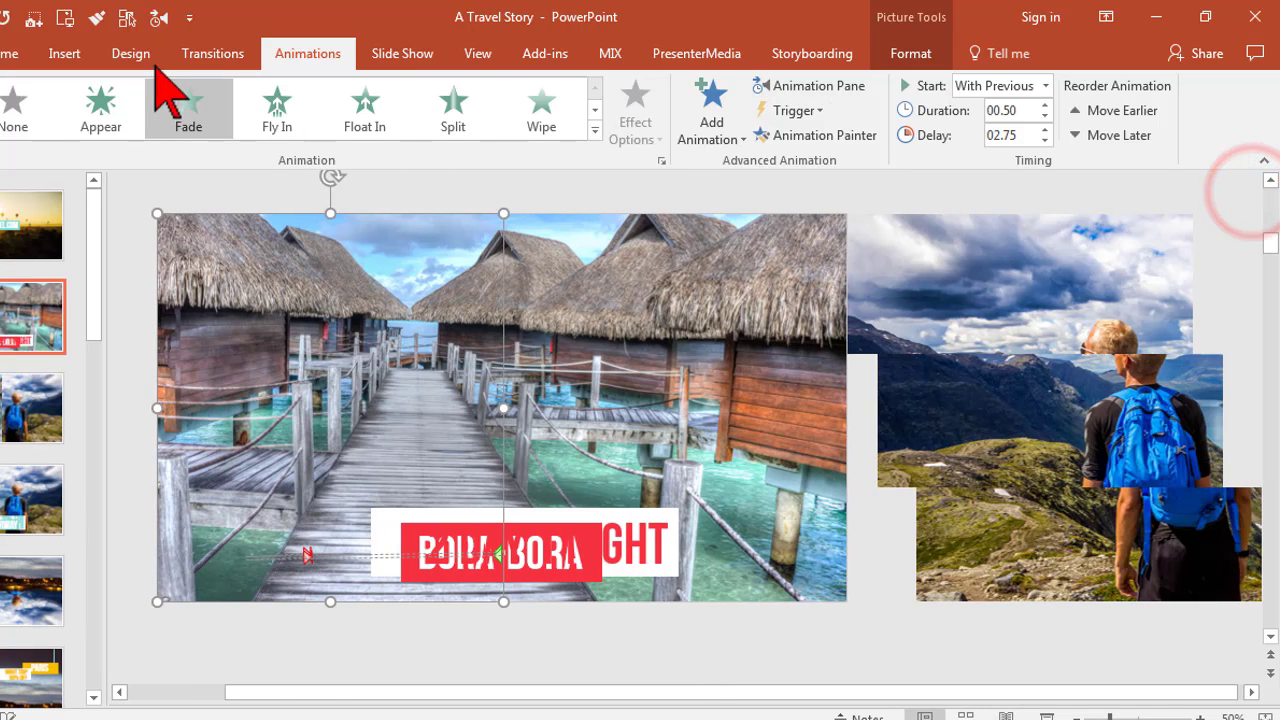